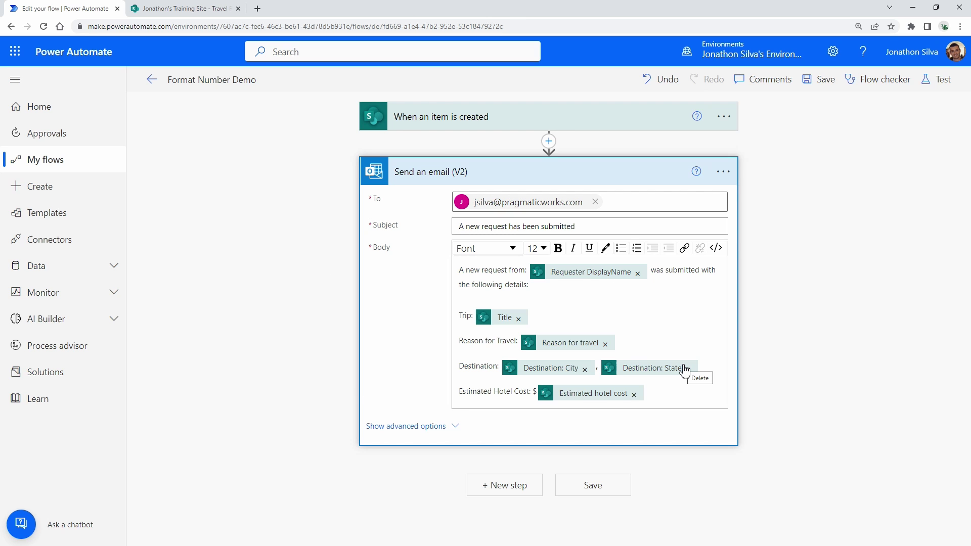
Switch to the SharePoint Travel Requests list showing the two trip requests.
click(182, 8)
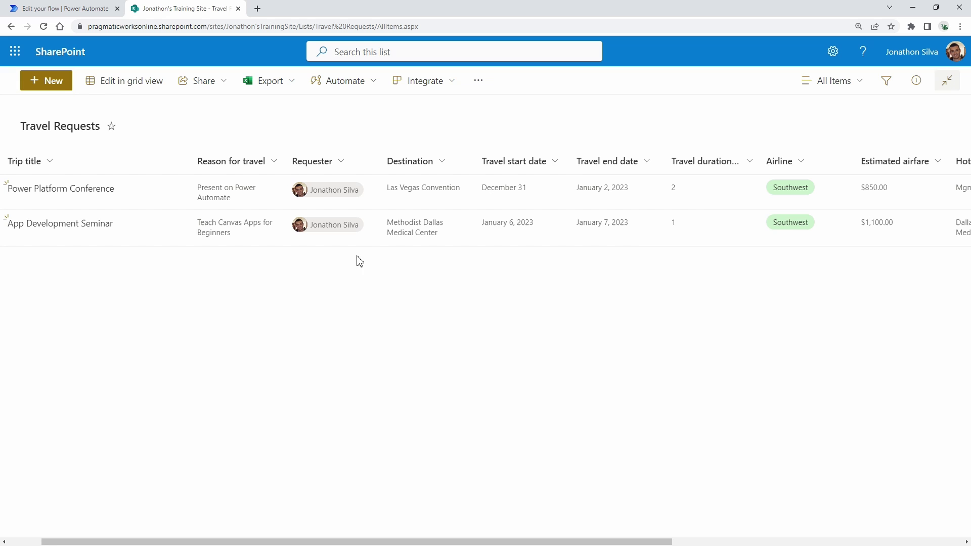
Widen the Estimated hotel cost column in the Travel Requests list.
drag(433, 542, 657, 465)
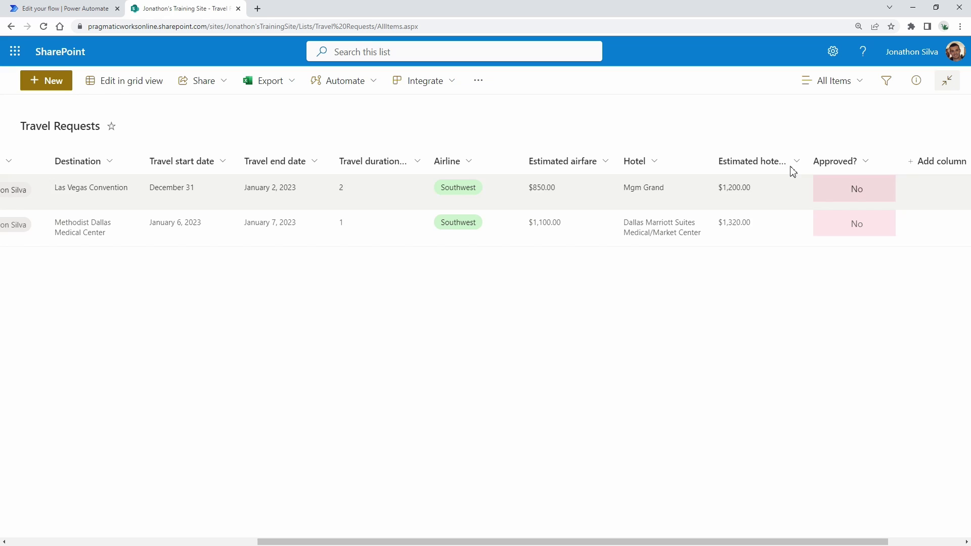
drag(808, 161, 863, 161)
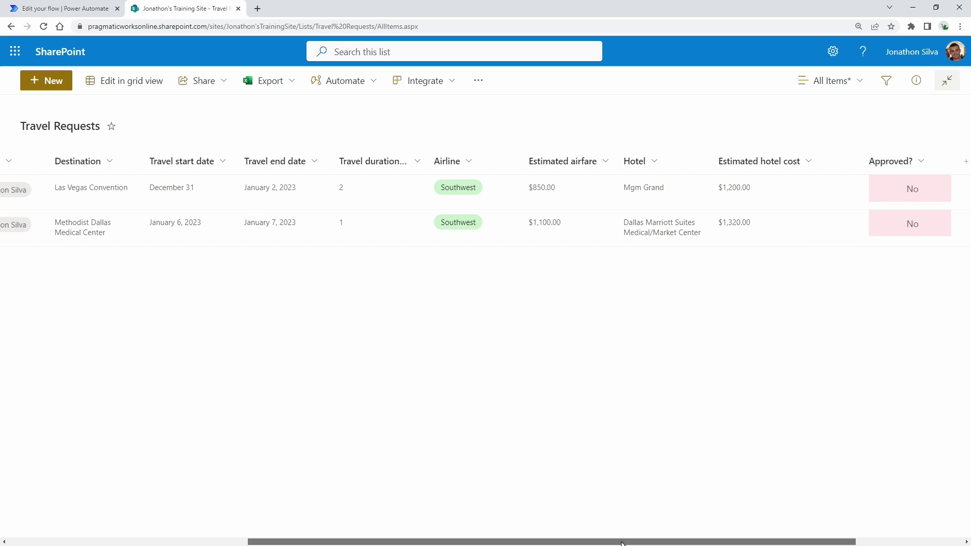
drag(628, 540, 388, 540)
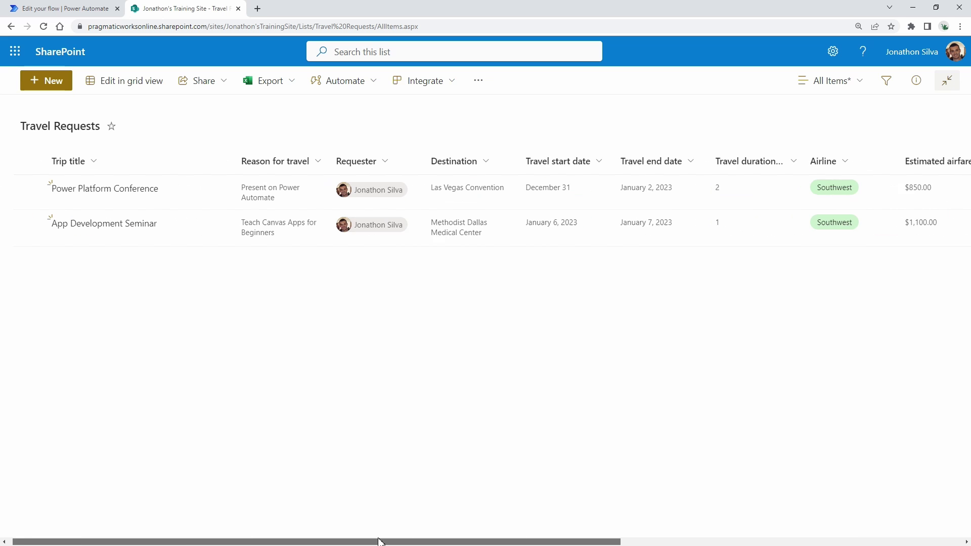
Review the App Development Seminar request's details ($1,320.00 hotel cost), then return to the flow editor.
click(119, 225)
scroll(619, 265, down, 6)
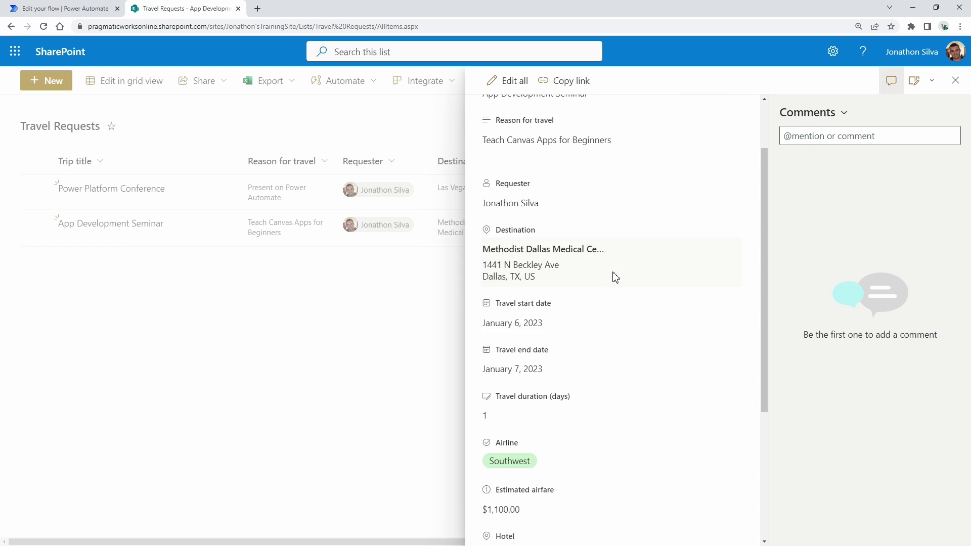
click(537, 295)
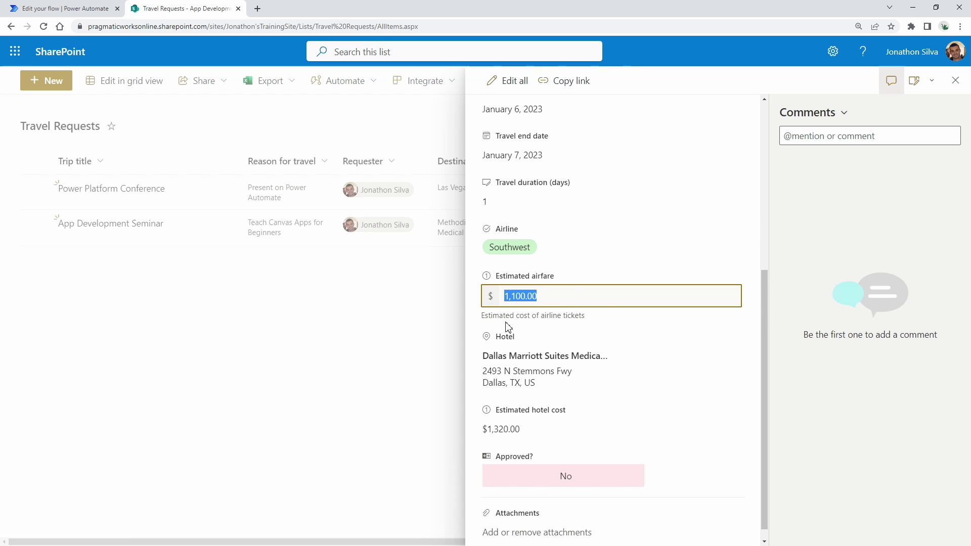
click(426, 374)
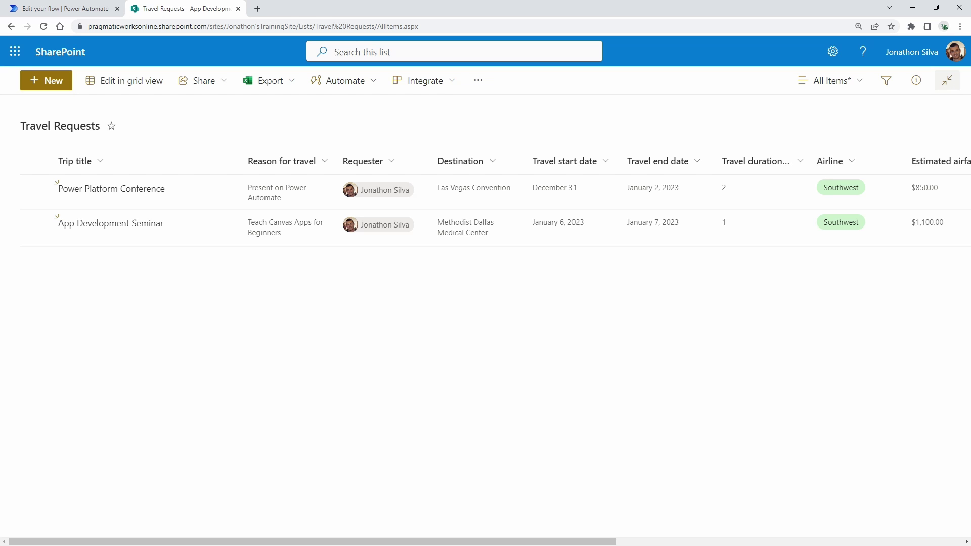
click(61, 9)
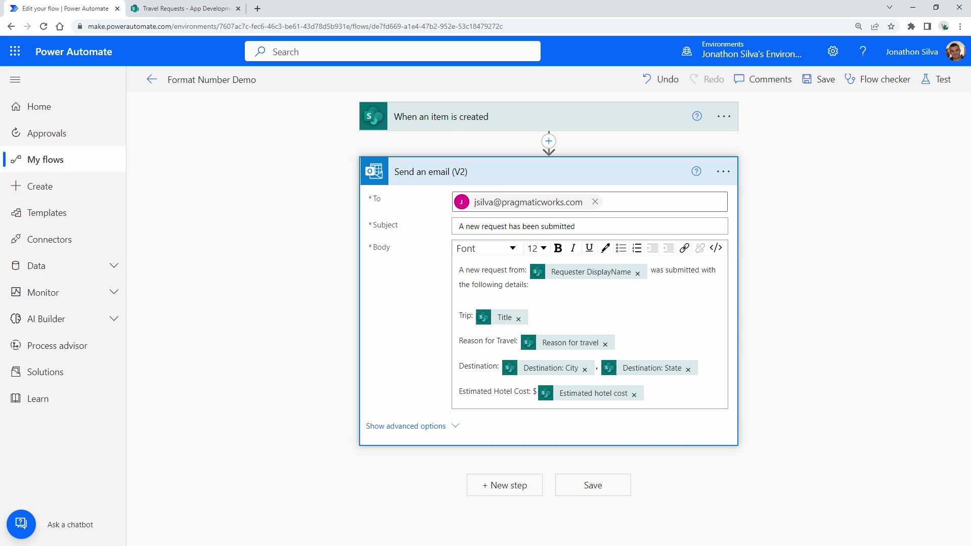
drag(0, 138, 582, 177)
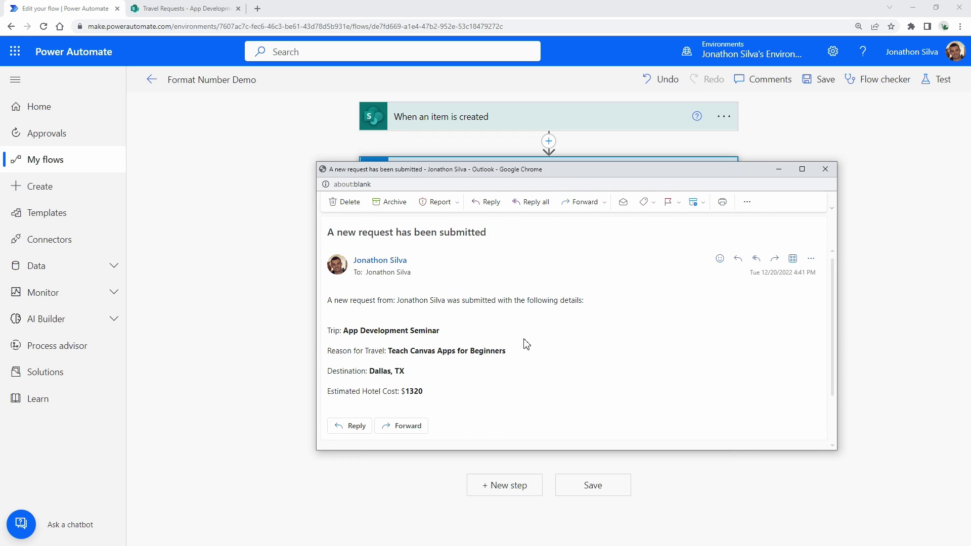
scroll(423, 364, down, 1)
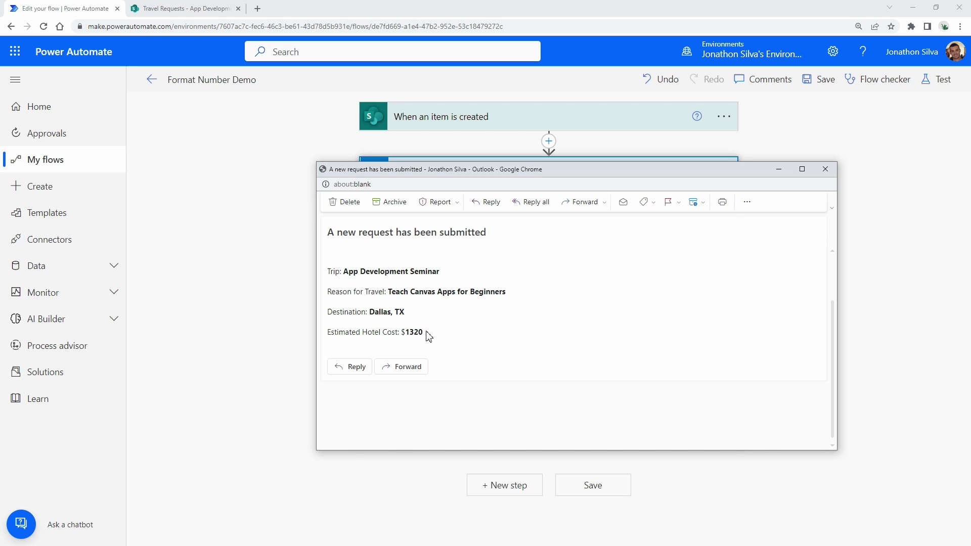
double_click(413, 334)
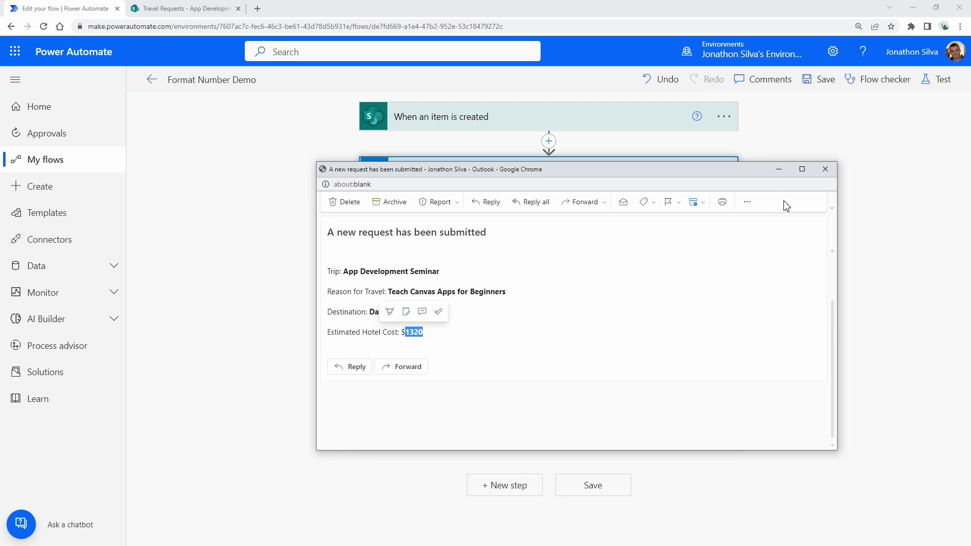
click(826, 170)
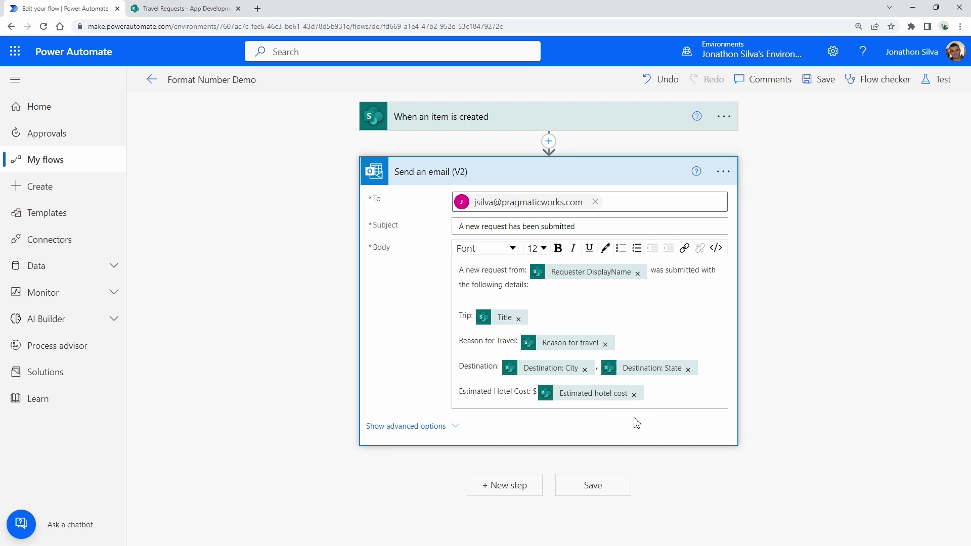
Delete the Estimated hotel cost token so the body line ends with just '$'.
click(634, 395)
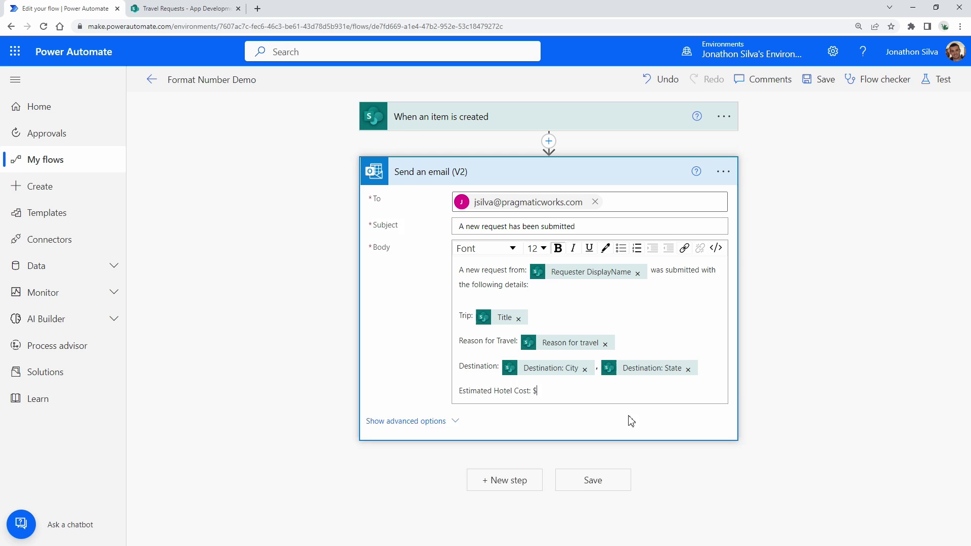
double_click(530, 391)
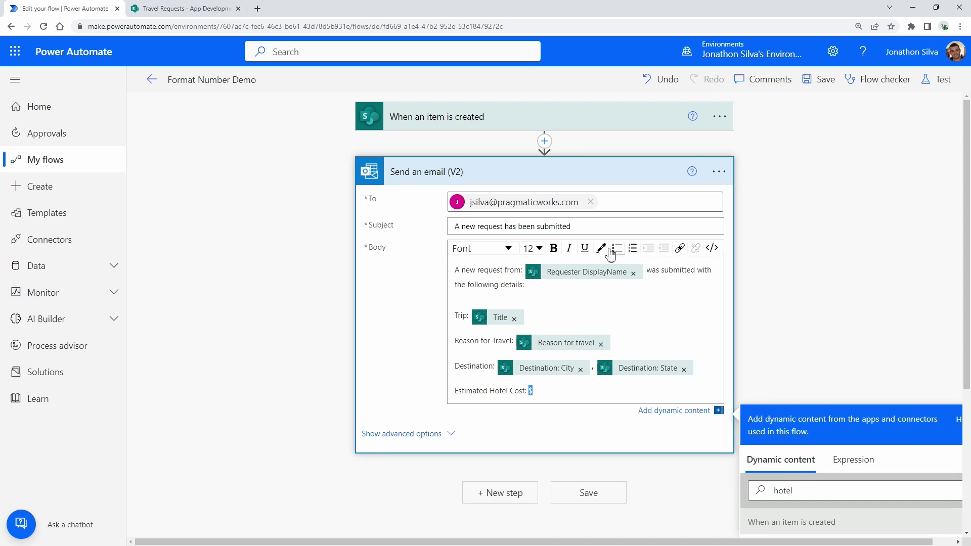
click(558, 390)
scroll(759, 298, down, 4)
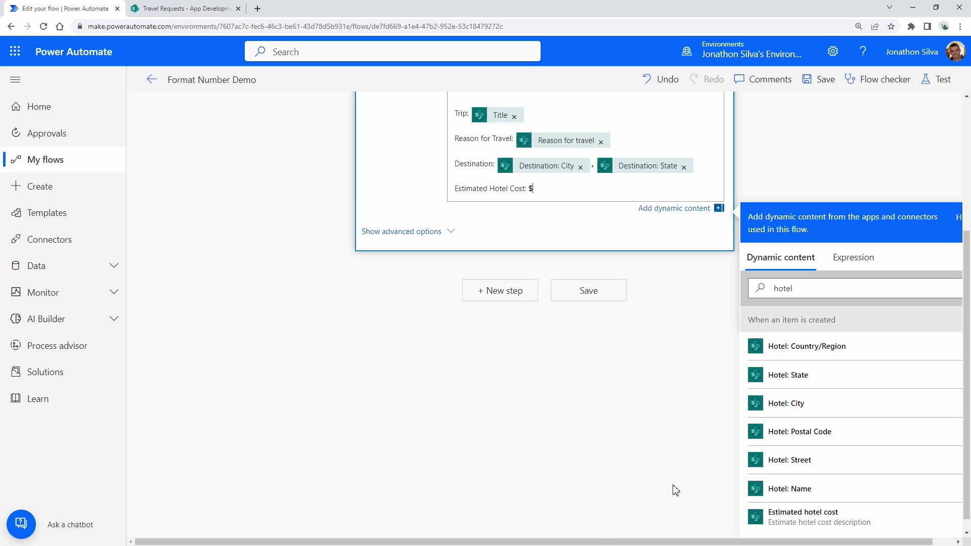
drag(612, 541, 633, 541)
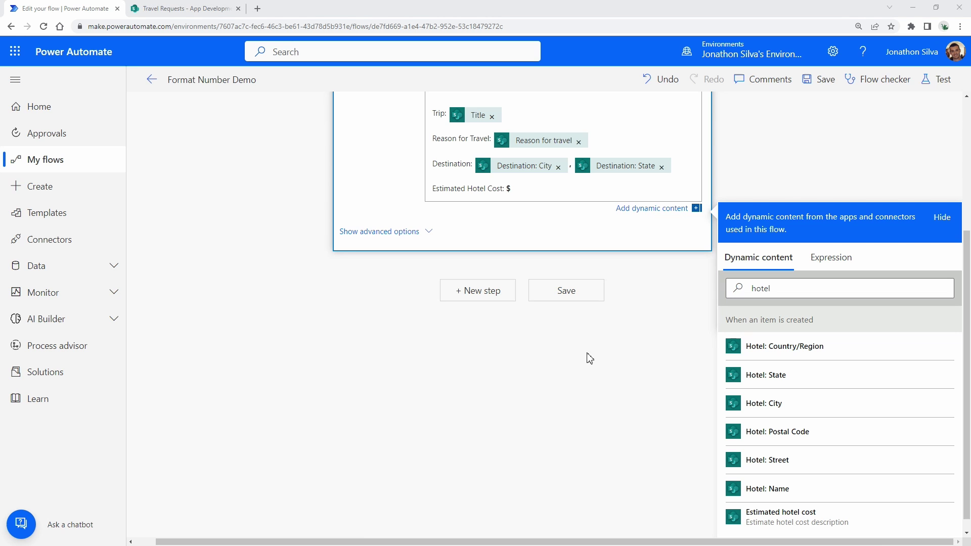
Start a new expression with formatNumber( picked from the autocomplete suggestions.
click(831, 257)
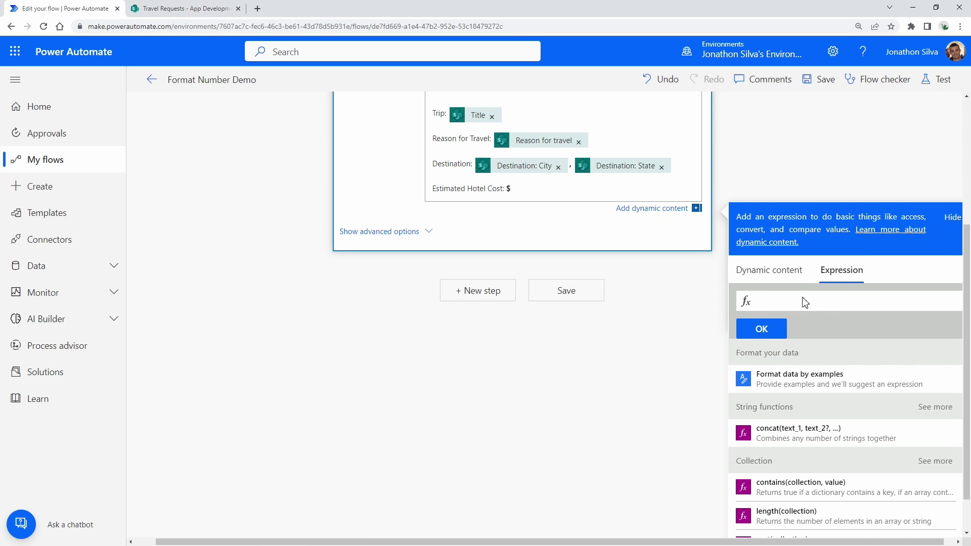
text(form)
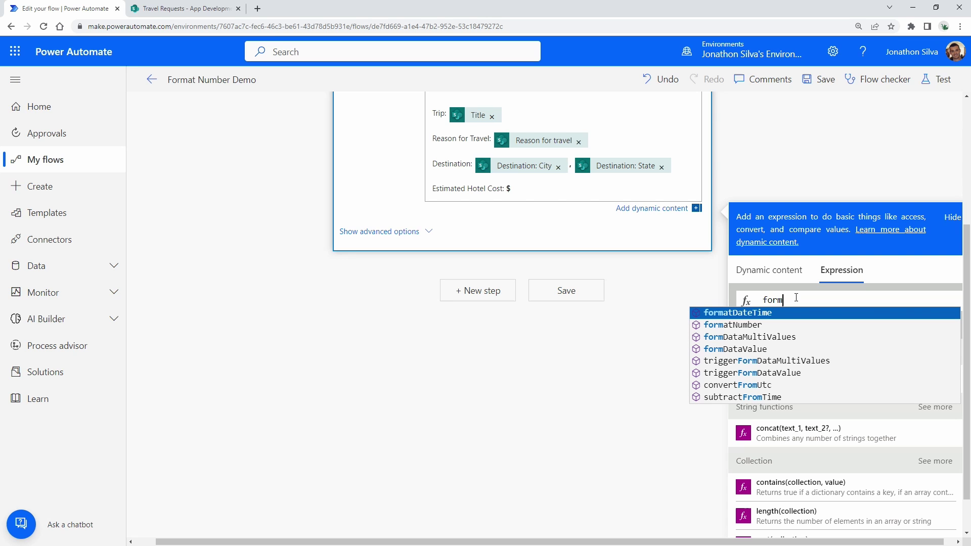
key(Down)
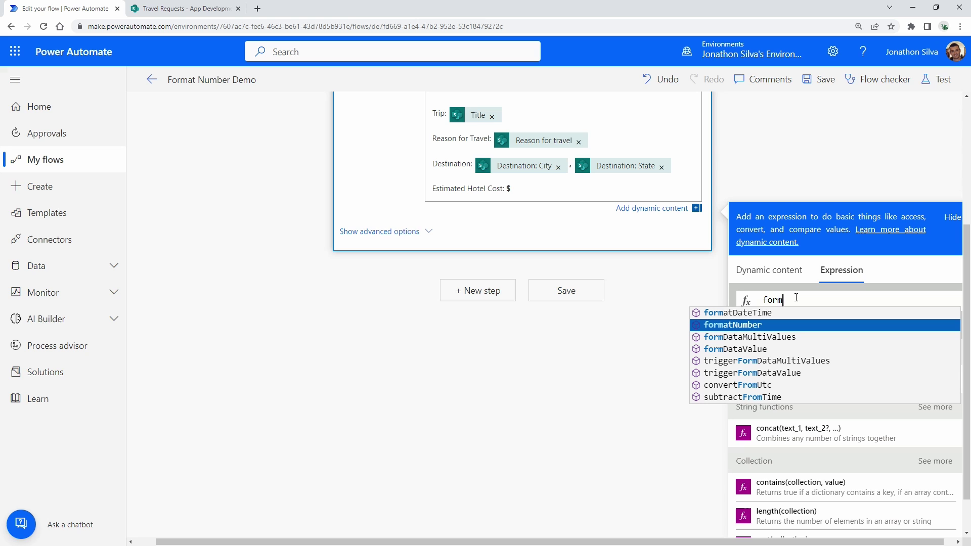
key(Return)
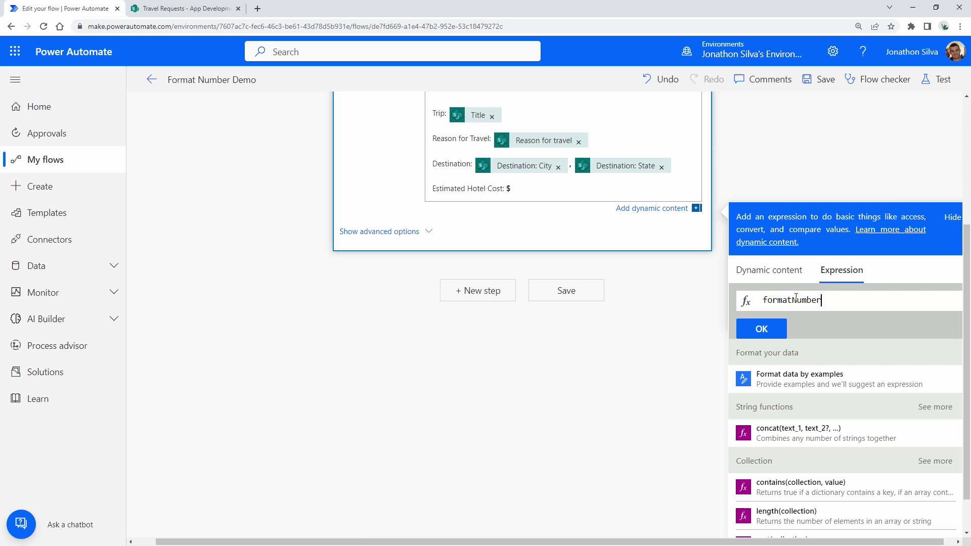
text(()
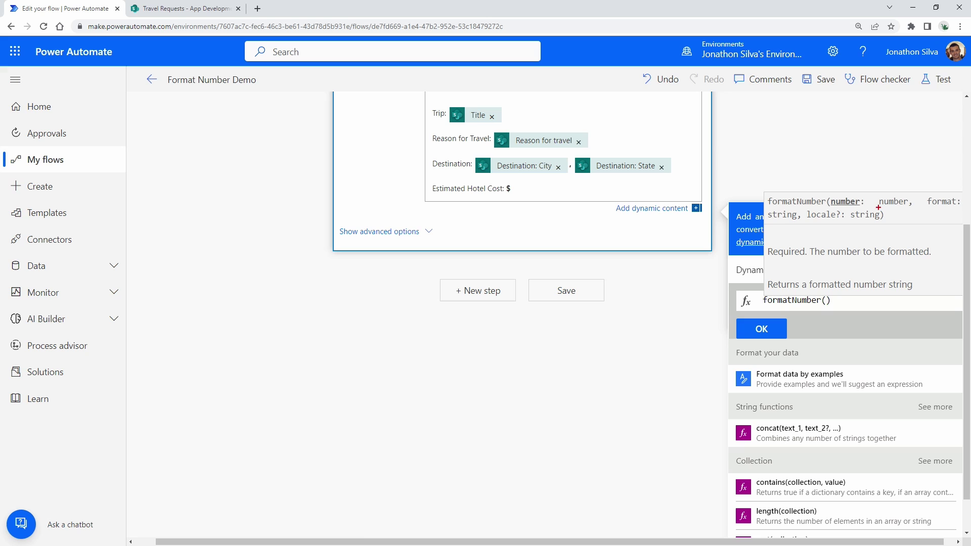
drag(879, 207, 960, 206)
key(Escape)
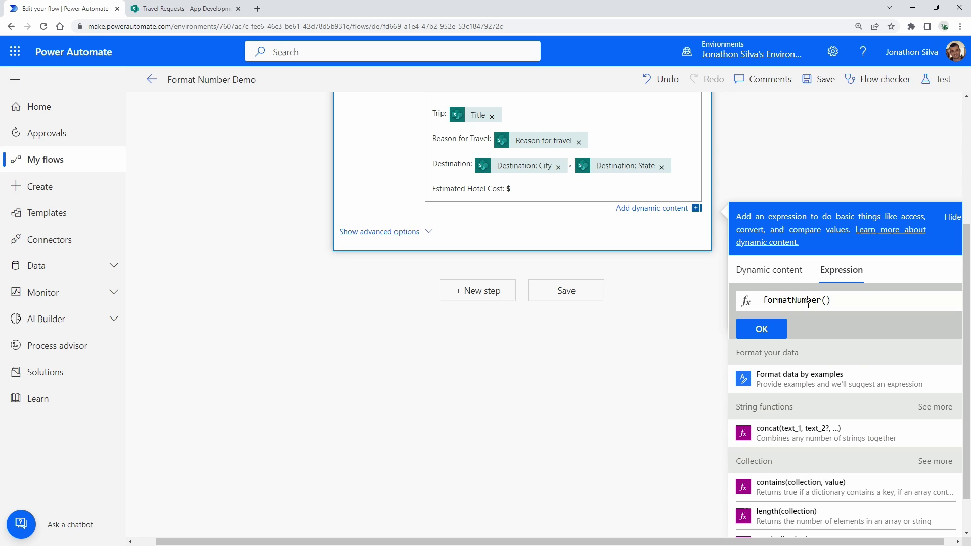
Insert the Estimated hotel cost field as formatNumber's number argument and move to the expression's end.
click(782, 272)
scroll(834, 420, down, 10)
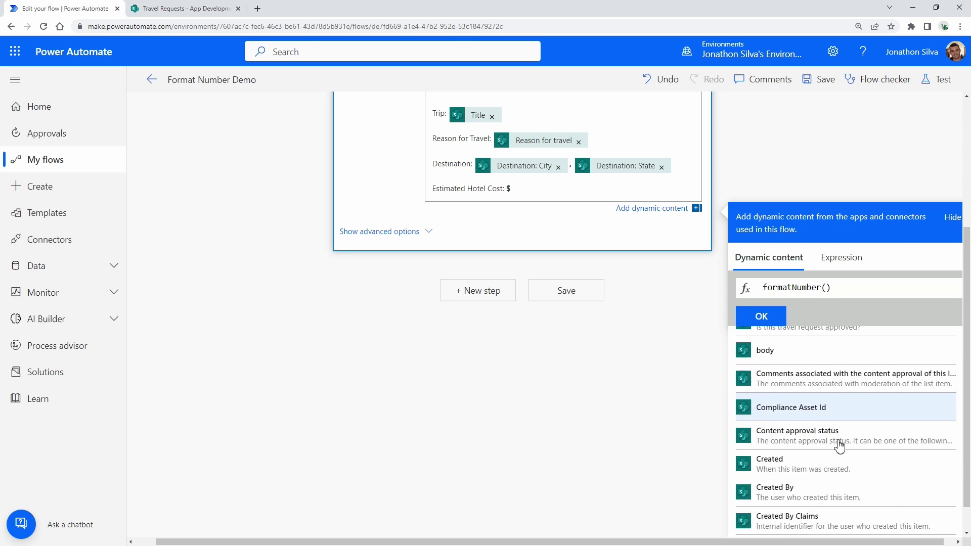
scroll(829, 435, down, 4)
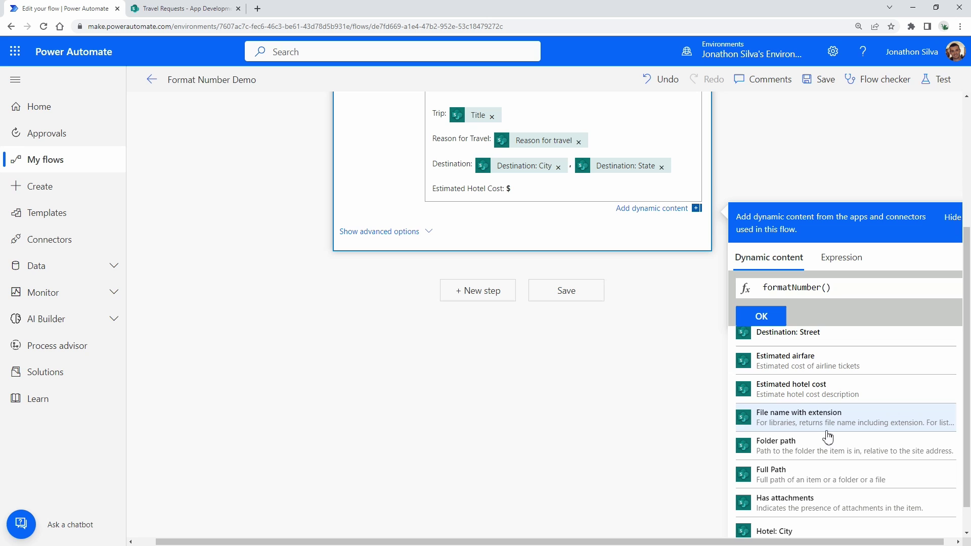
click(811, 400)
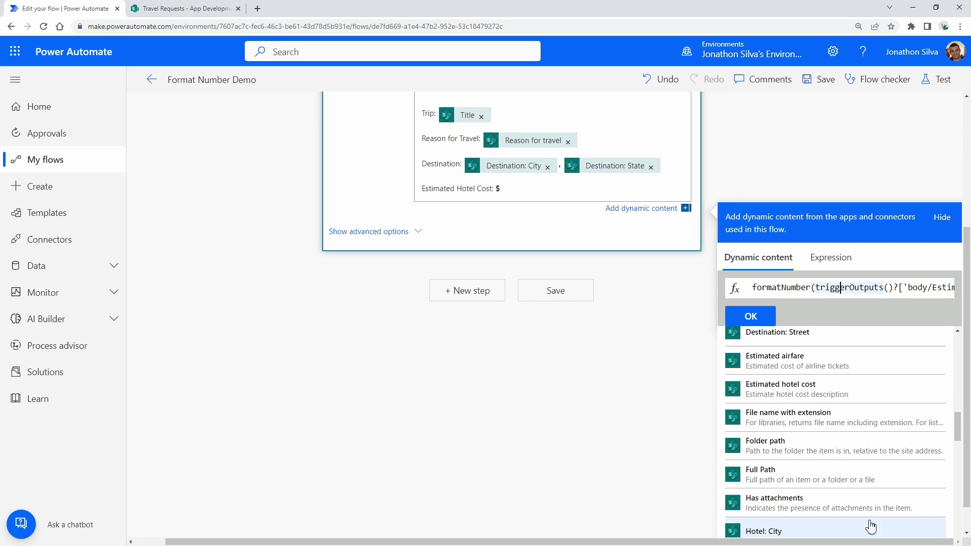
key(Right)
key(Right)
key(Right)
key(Right)
key(Right)
key(Right)
key(Right)
key(Right)
key(Right)
key(Right)
key(Right)
key(Right)
key(Right)
key(Right)
key(Right)
key(Right)
key(Right)
key(Right)
key(Right)
key(Right)
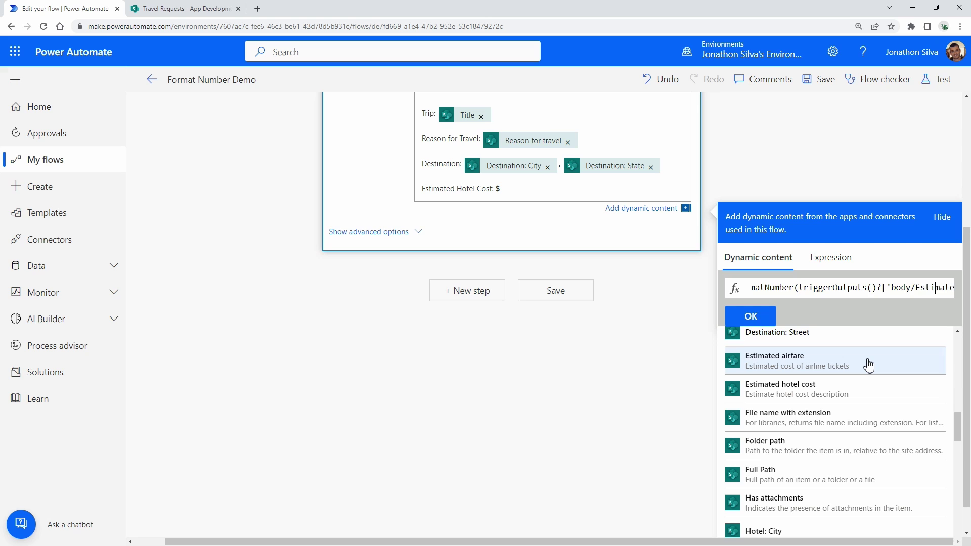
key(Right)
key(Right)
key(Right)
key(Right)
key(Right)
key(Right)
key(Right)
key(Right)
key(Right)
key(Right)
key(Right)
key(Right)
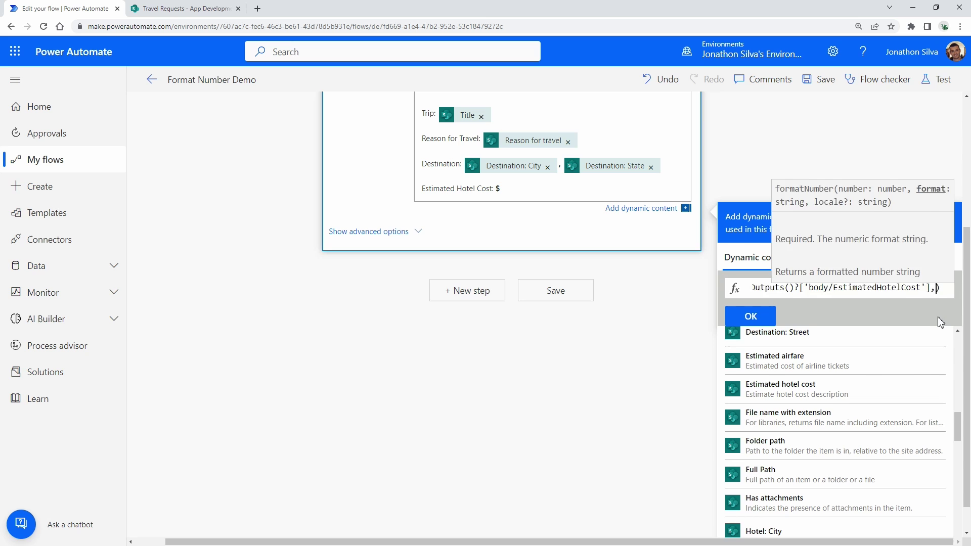
Complete the expression with the format string '###,###,###.00'.
text(')
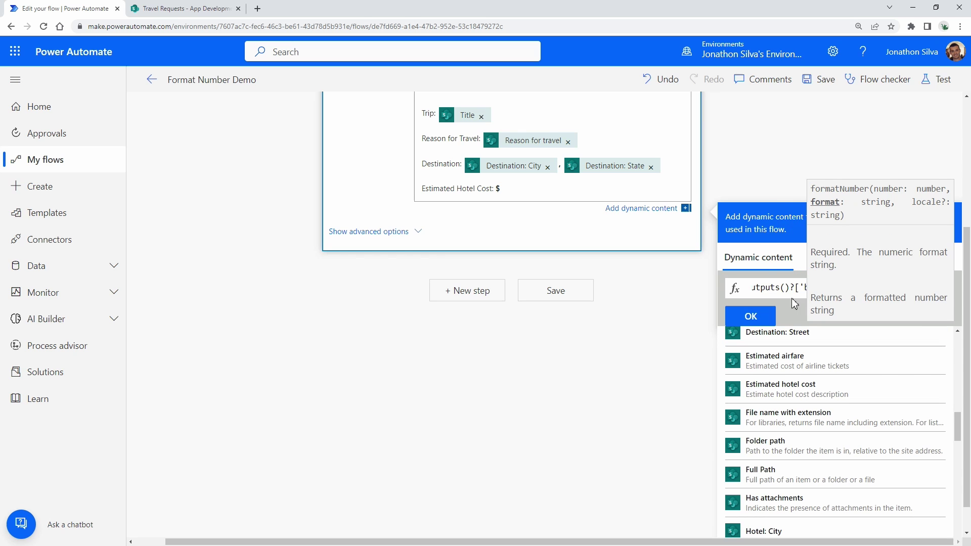
click(798, 310)
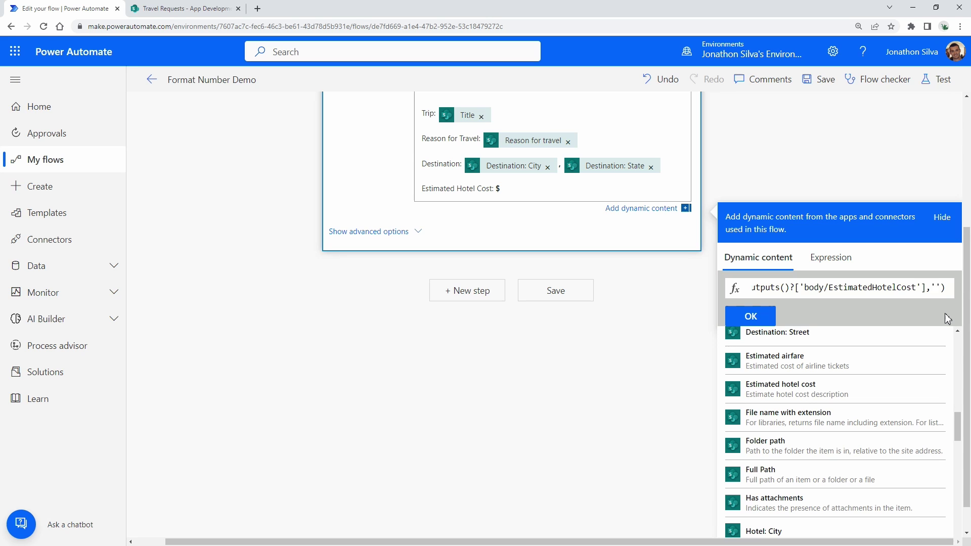
text(00)
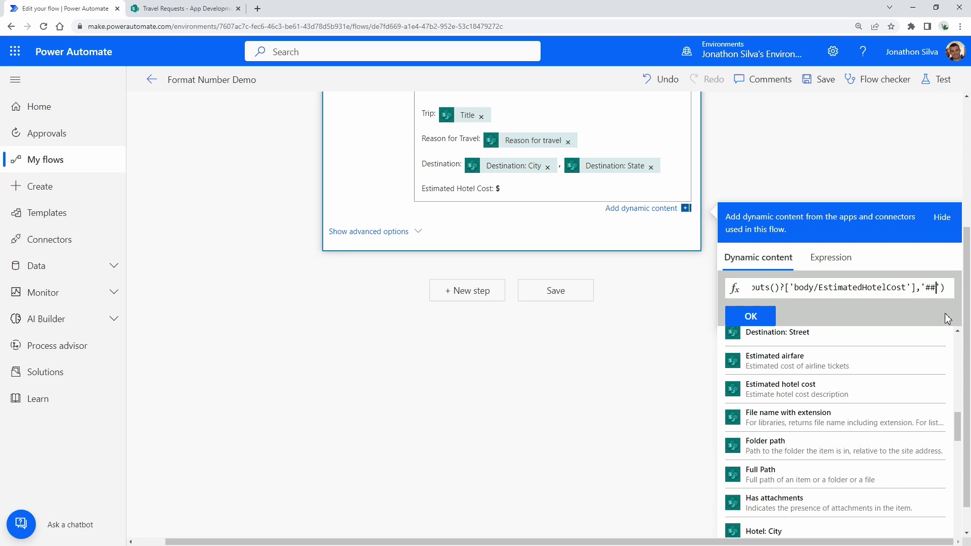
key(BackSpace)
key(BackSpace)
text(#)
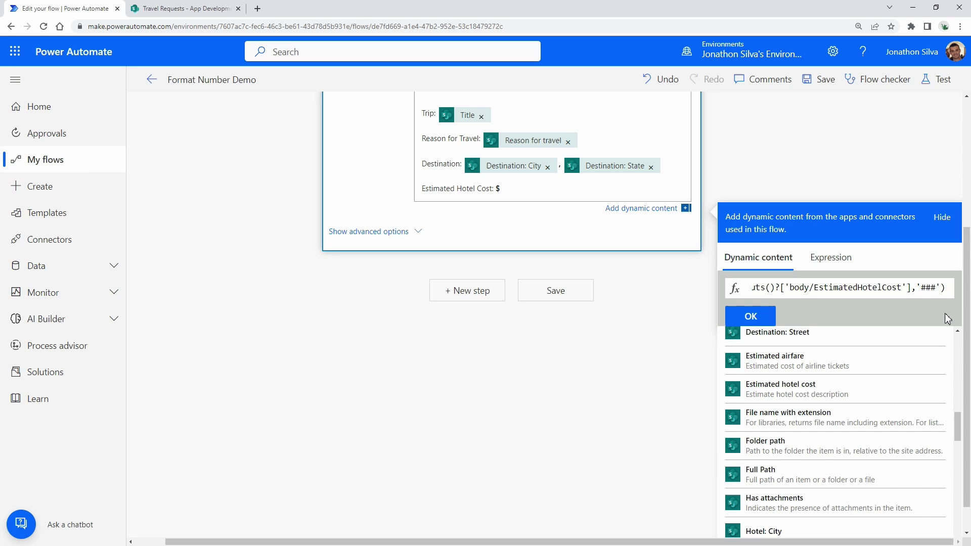
text(,)
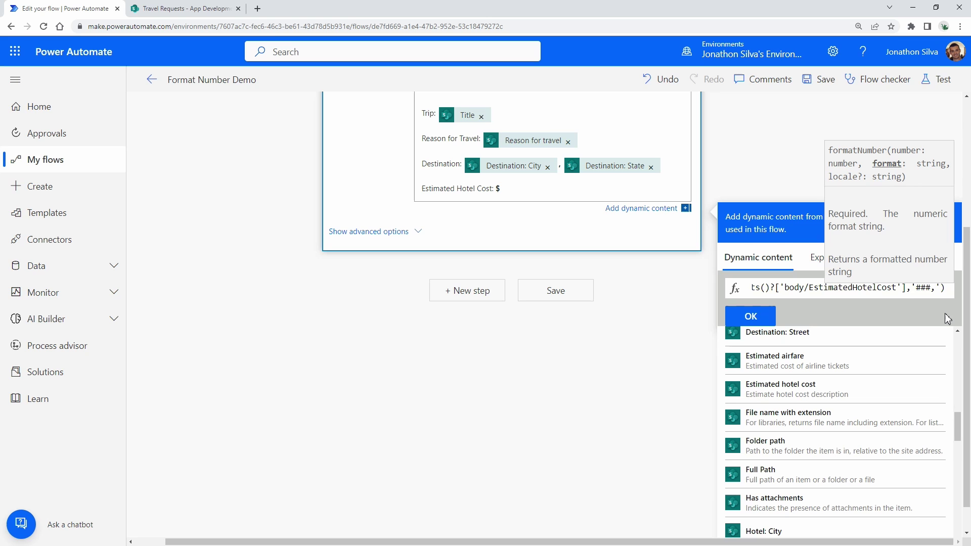
text(##)
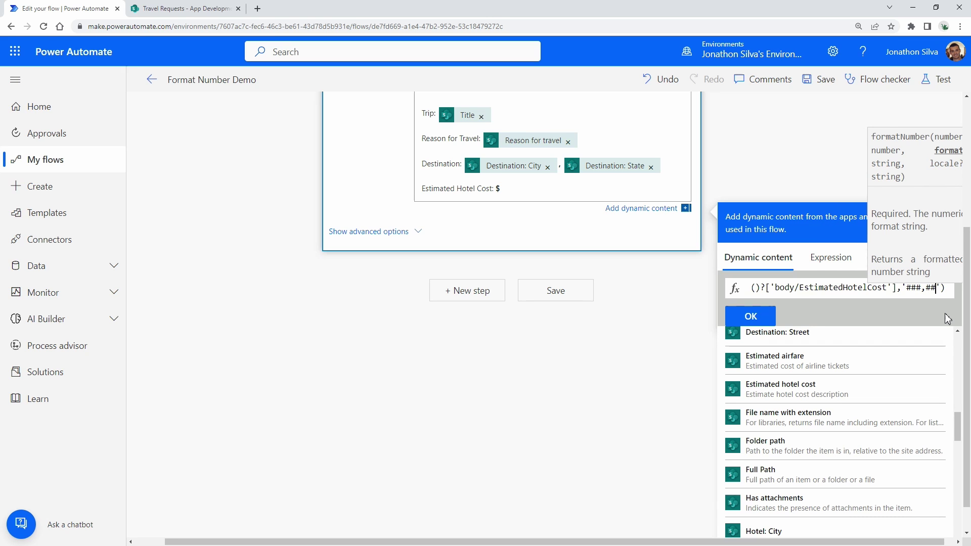
text(#,)
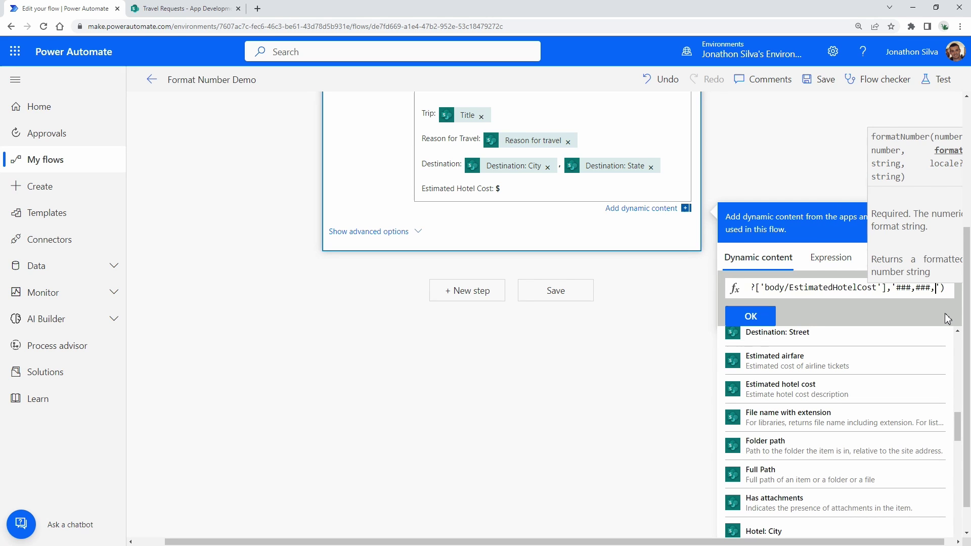
text(##)
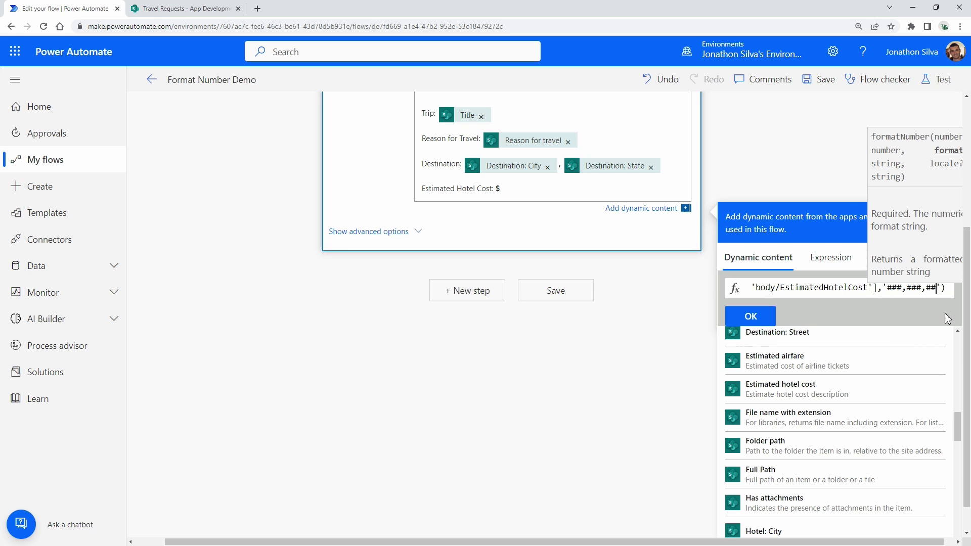
text(#)
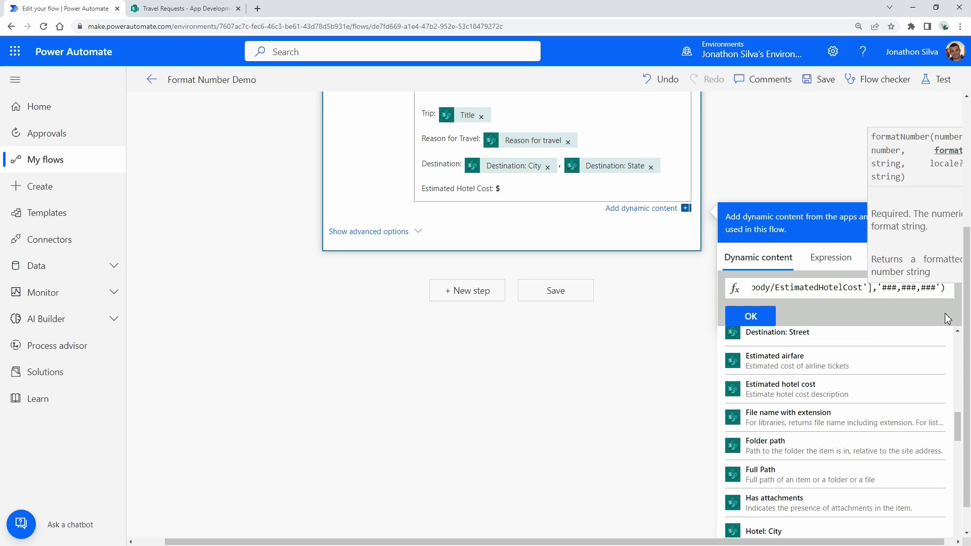
text(.0)
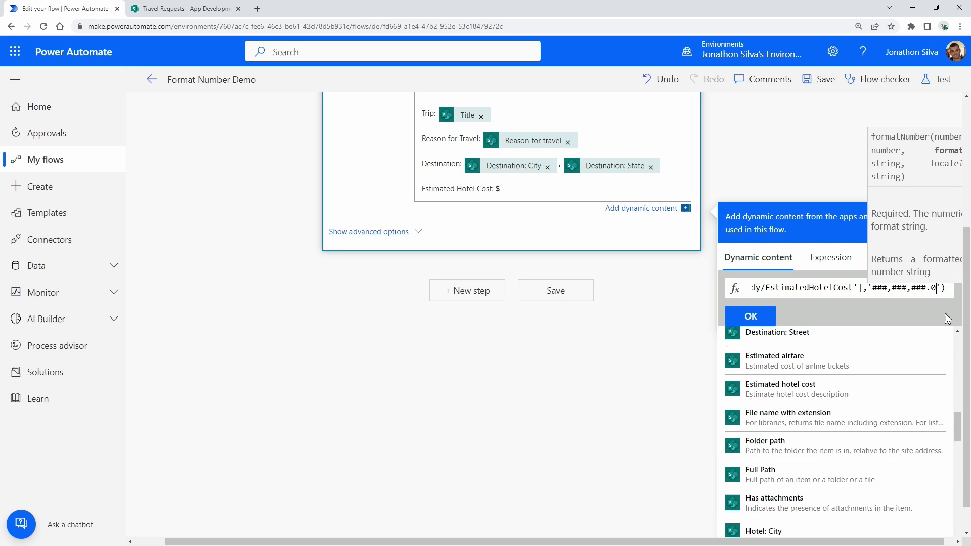
text(0)
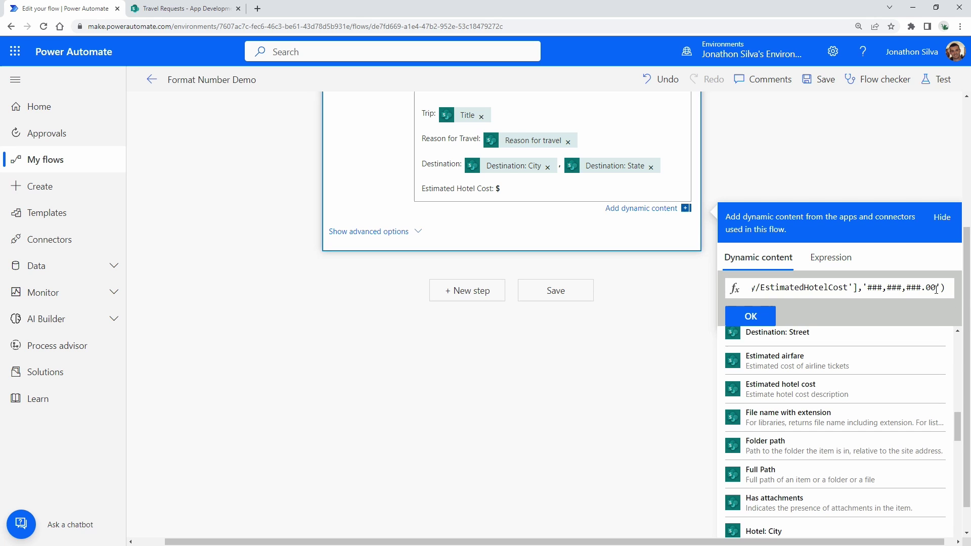
drag(936, 288, 929, 288)
Insert the formatNumber expression after 'Estimated Hotel Cost: $' and save the Format Number Demo flow.
click(878, 287)
click(761, 318)
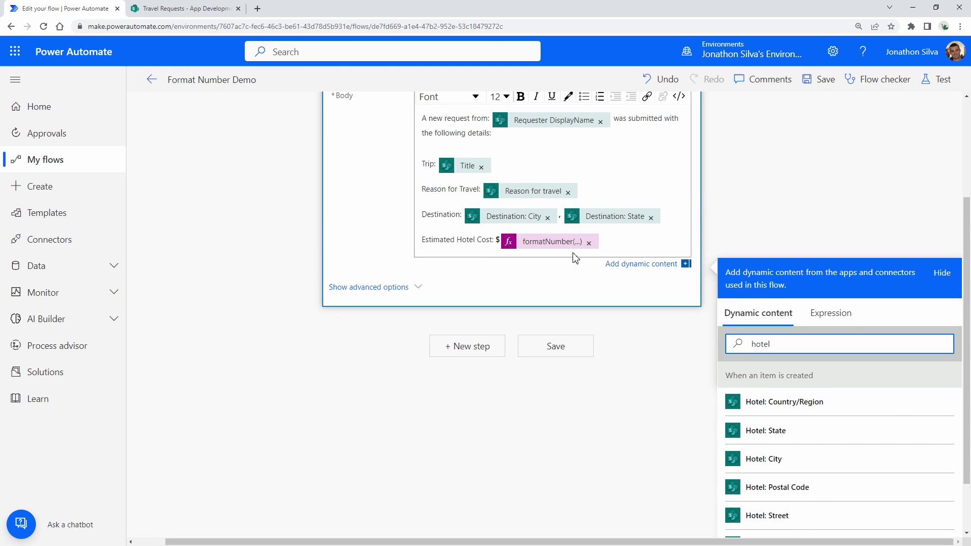
drag(614, 241, 518, 245)
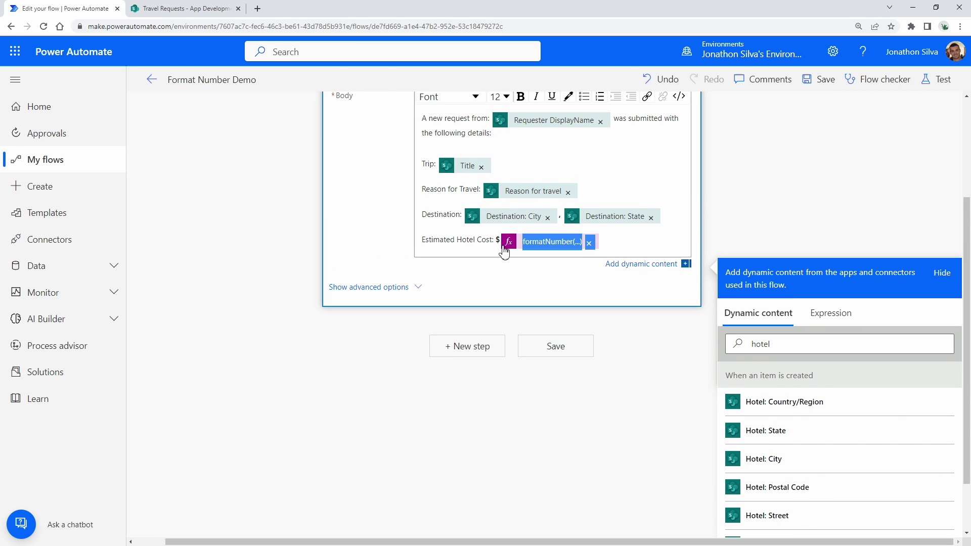
scroll(543, 144, up, 1)
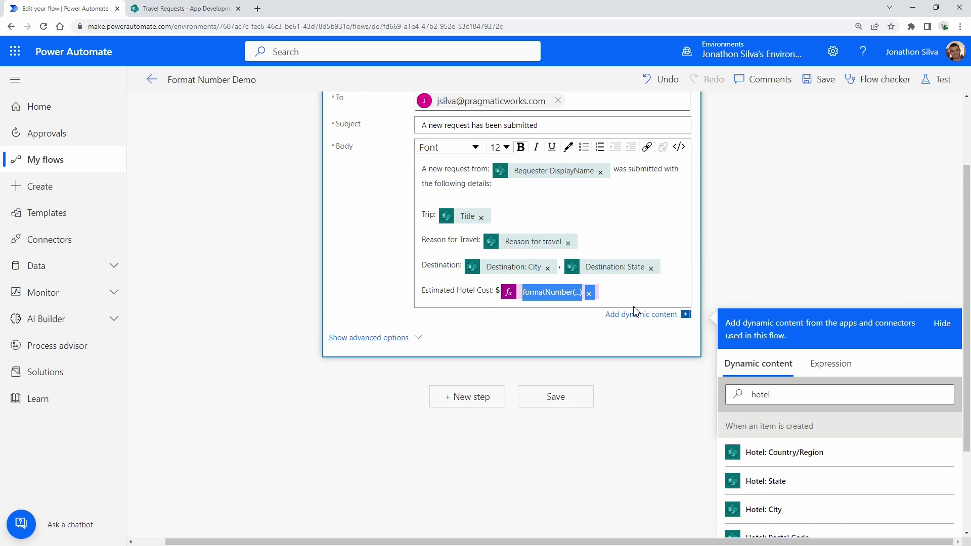
click(616, 298)
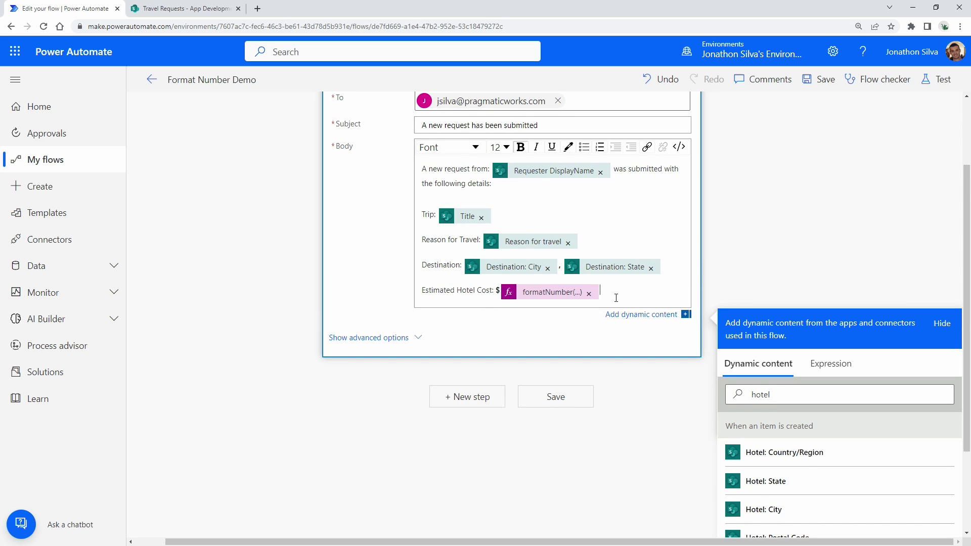
click(823, 82)
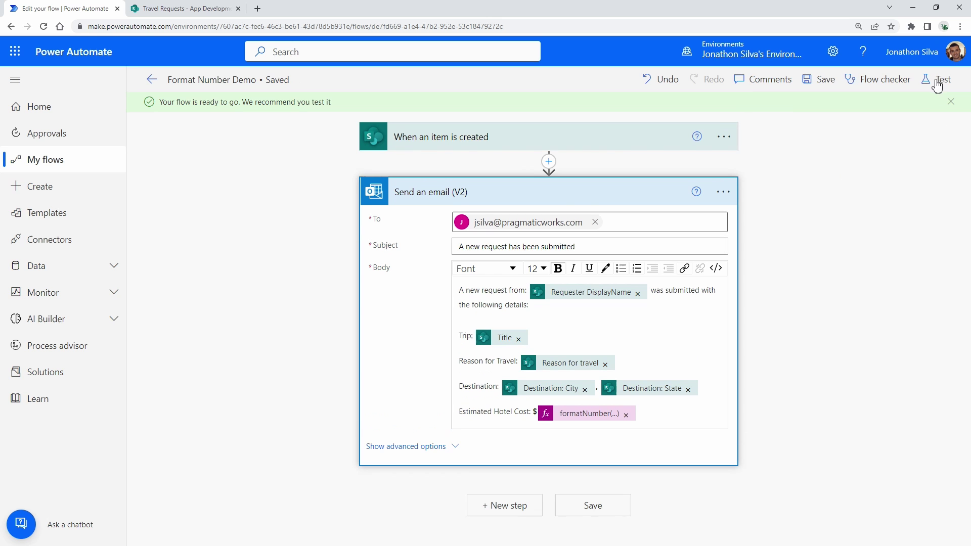
Start a manual test, then reopen the flow in the editor with the email step expanded.
click(941, 80)
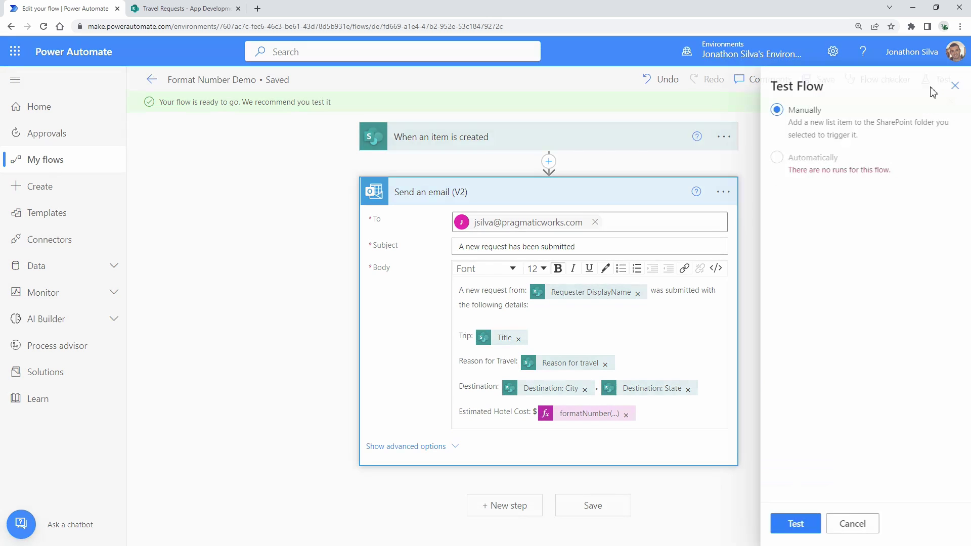
click(790, 524)
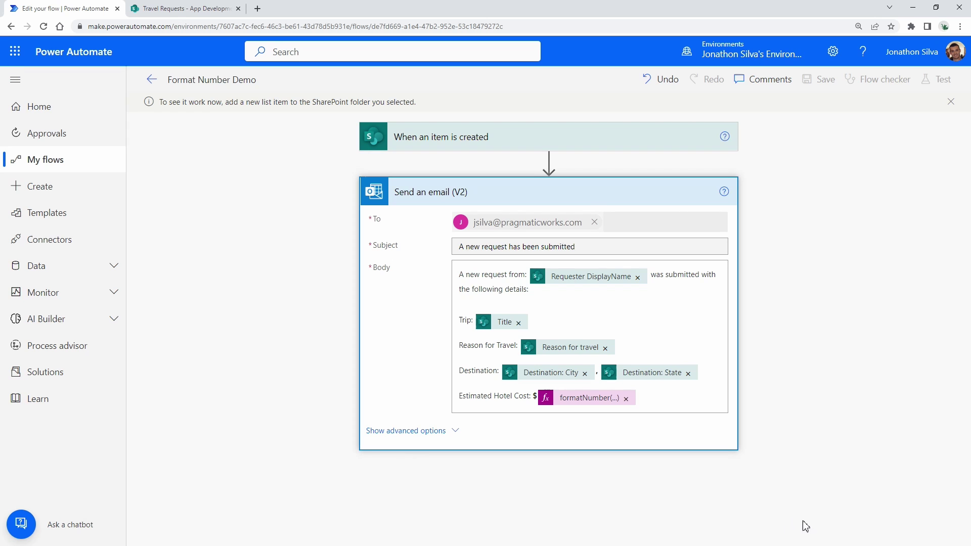
click(950, 102)
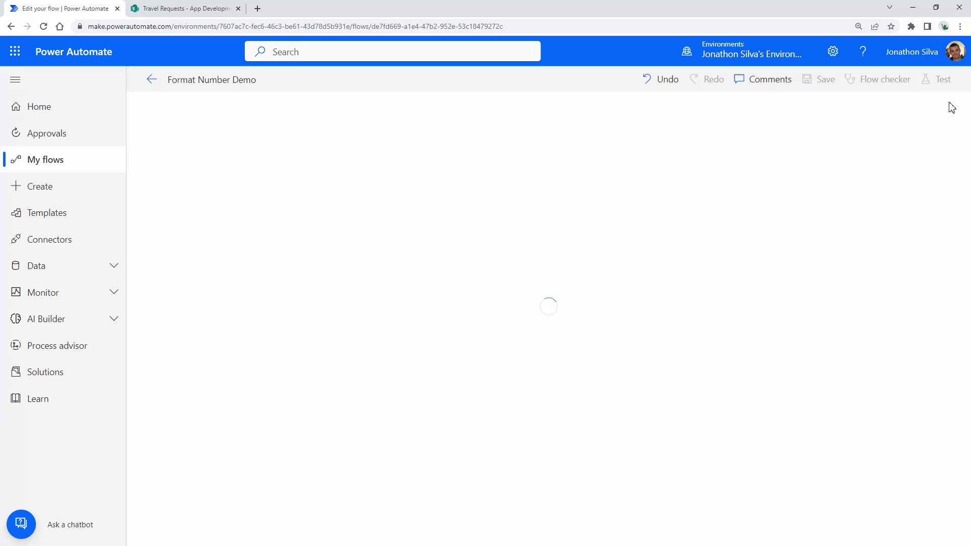
click(155, 87)
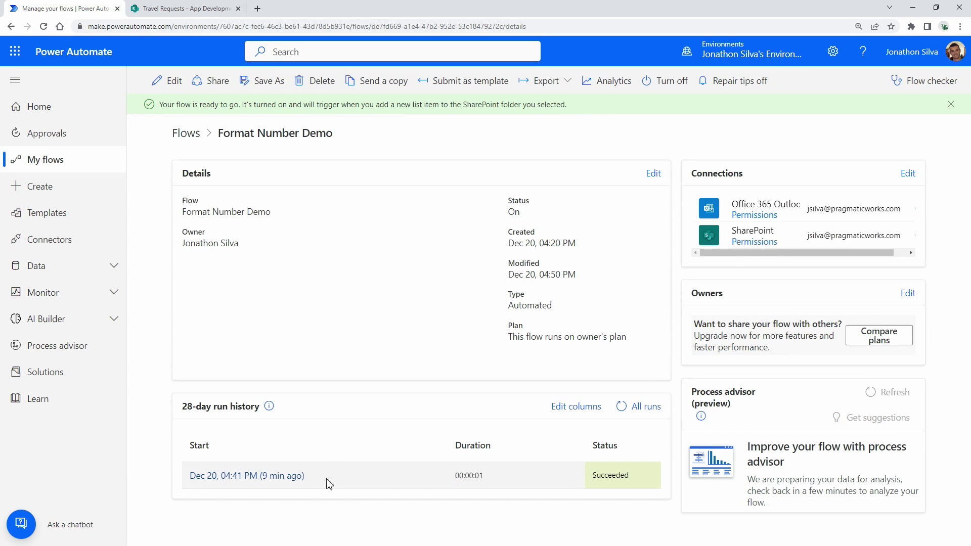
click(174, 82)
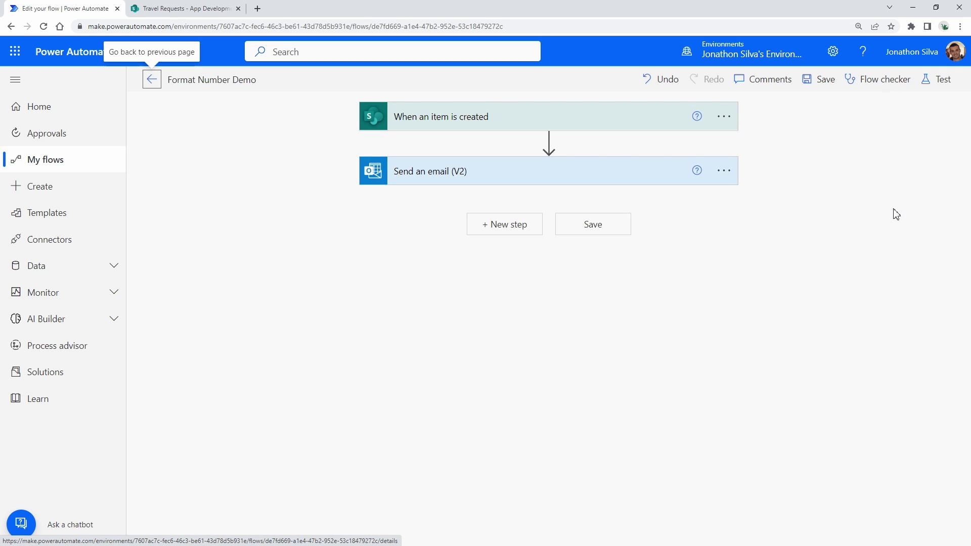
click(564, 177)
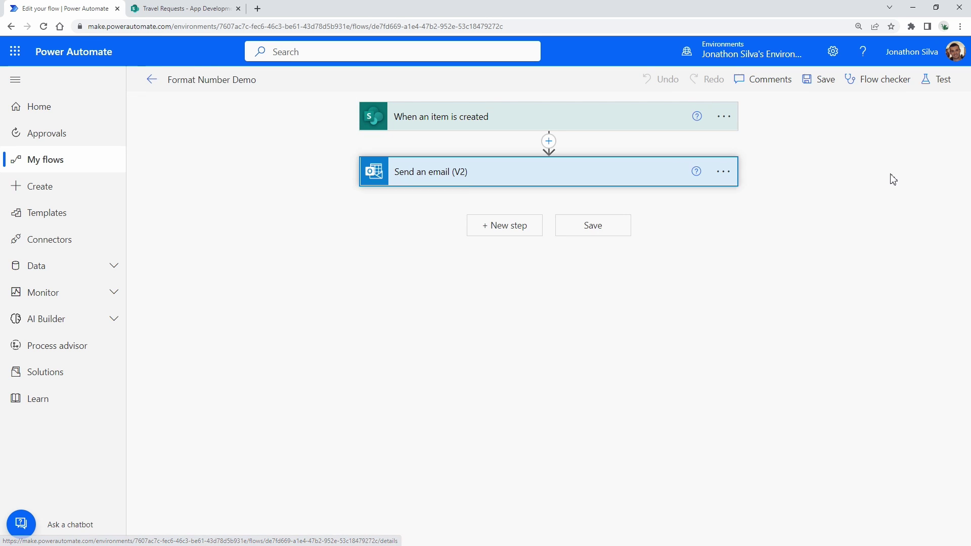
Rerun the test automatically using the recently used Succeeded trigger.
click(939, 88)
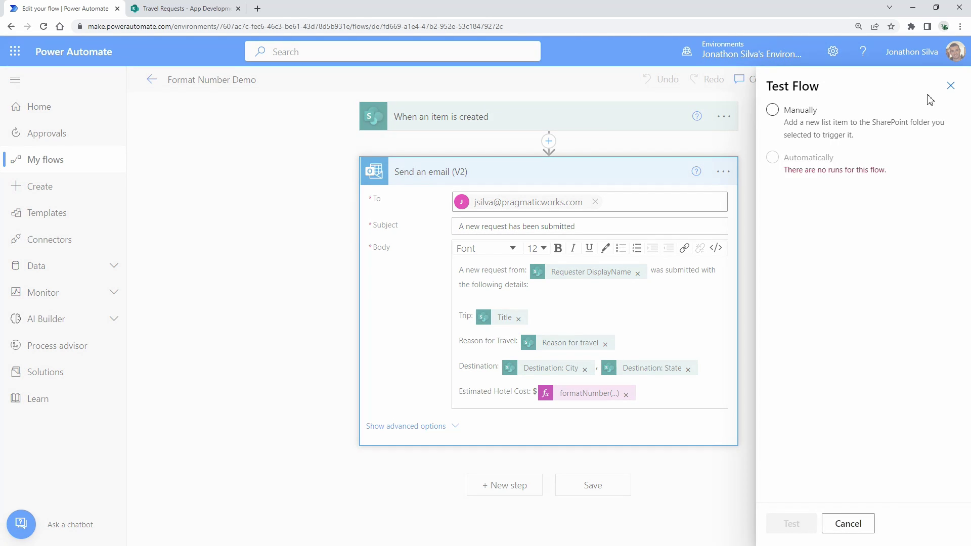
click(772, 159)
click(792, 180)
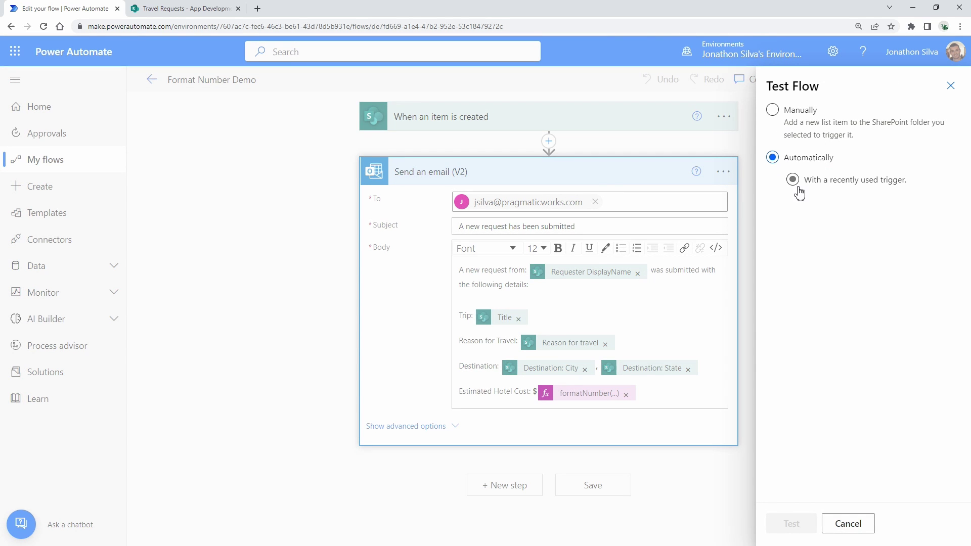
click(777, 204)
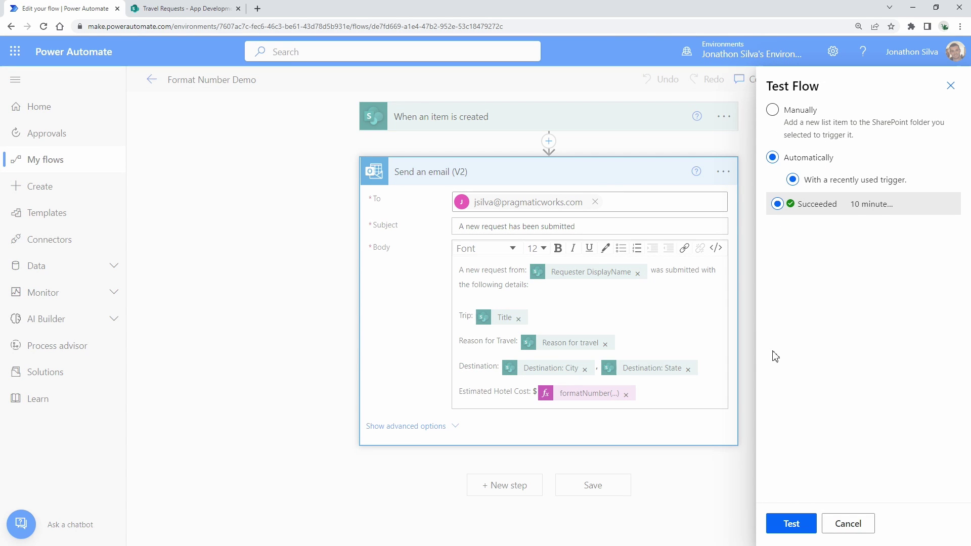
click(792, 525)
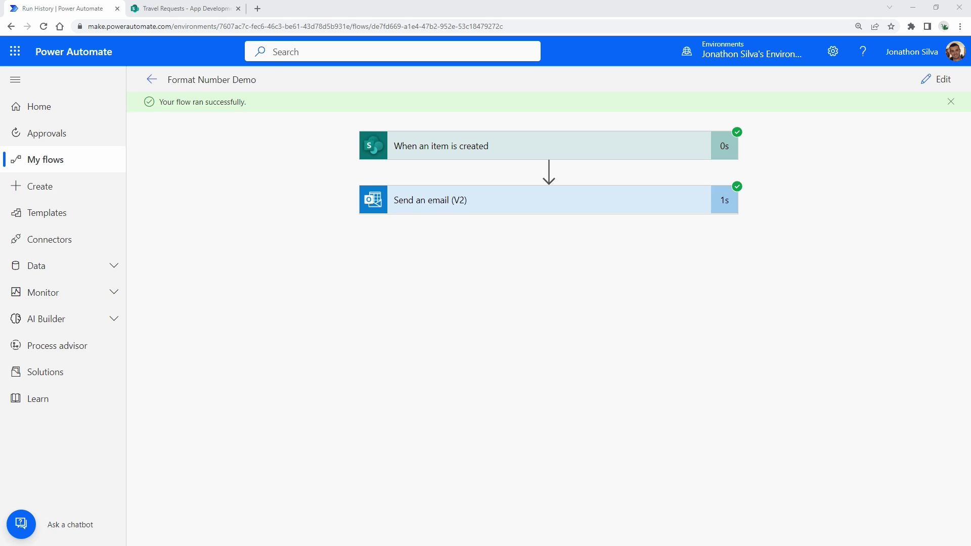
Move the new test email window into view and resize it to show the $1,320.00 hotel cost.
drag(0, 81, 663, 82)
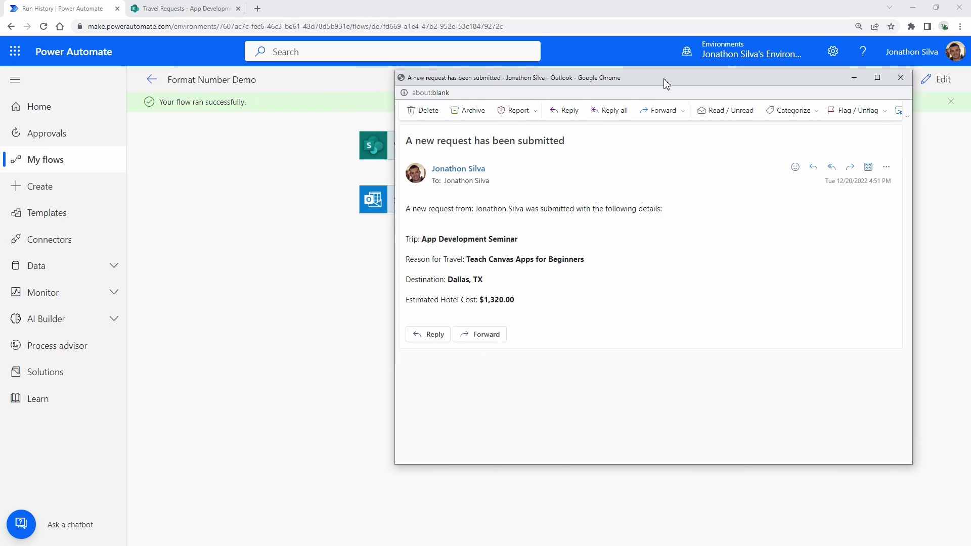
drag(668, 465, 660, 361)
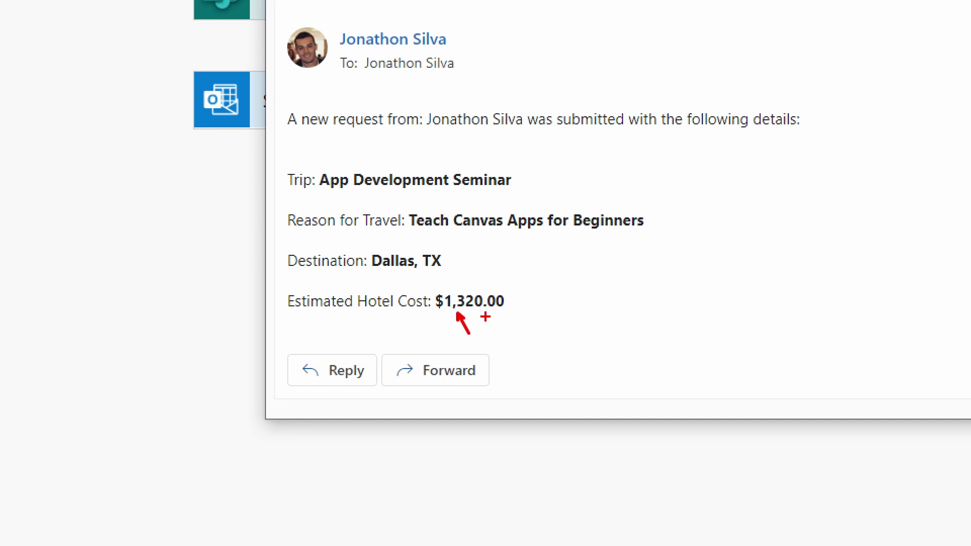
drag(486, 311, 505, 339)
drag(497, 312, 512, 312)
key(ctrl+z)
key(Escape)
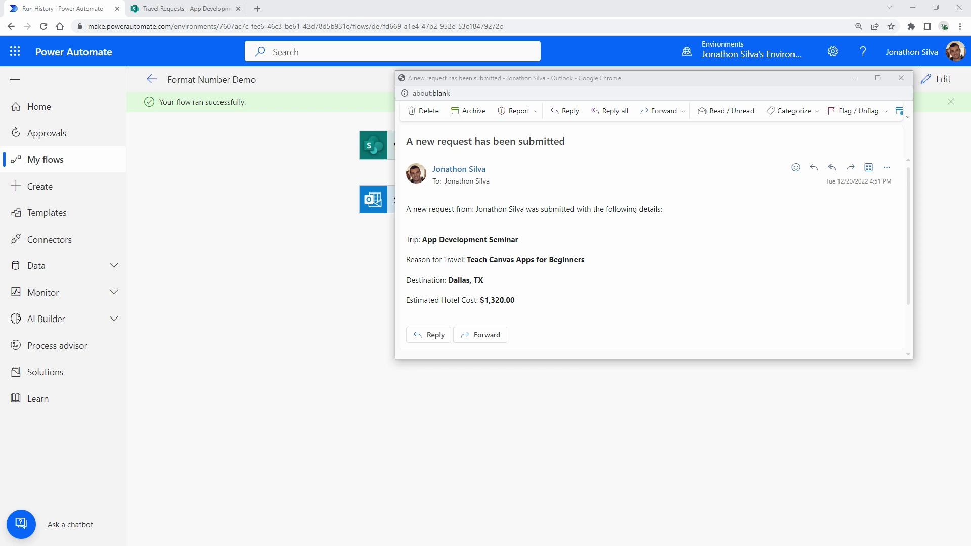
Arrange the older $1320 email and the new $1,320.00 email side by side.
drag(0, 152, 315, 110)
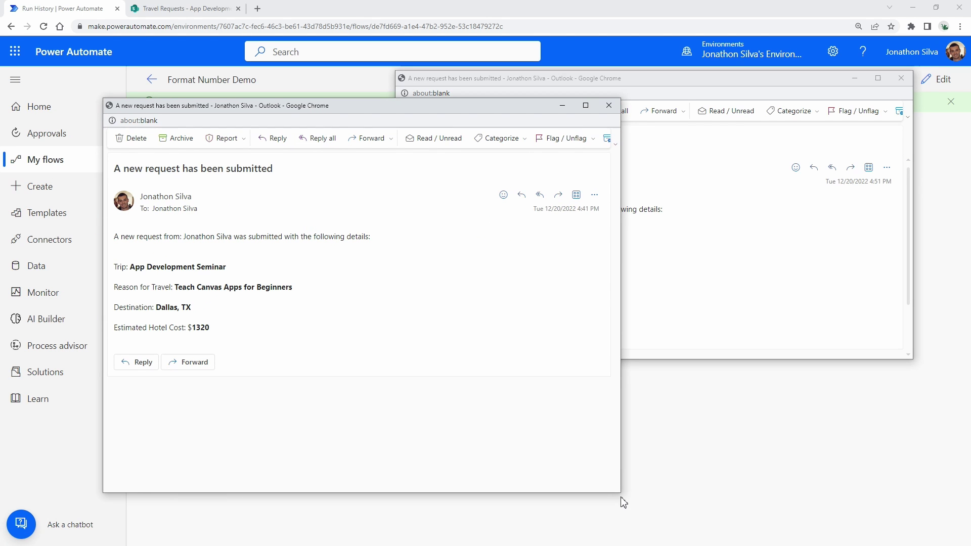
drag(620, 494, 356, 367)
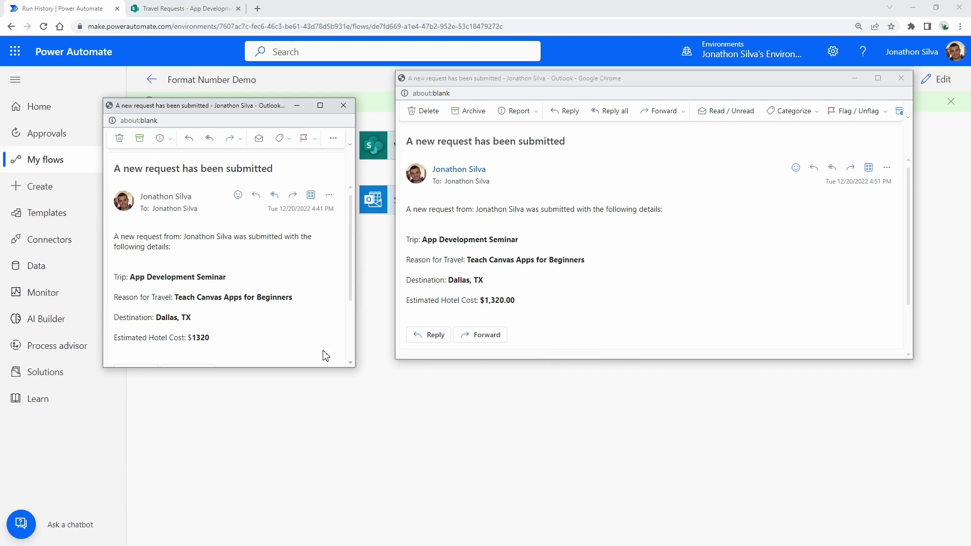
drag(246, 107, 272, 100)
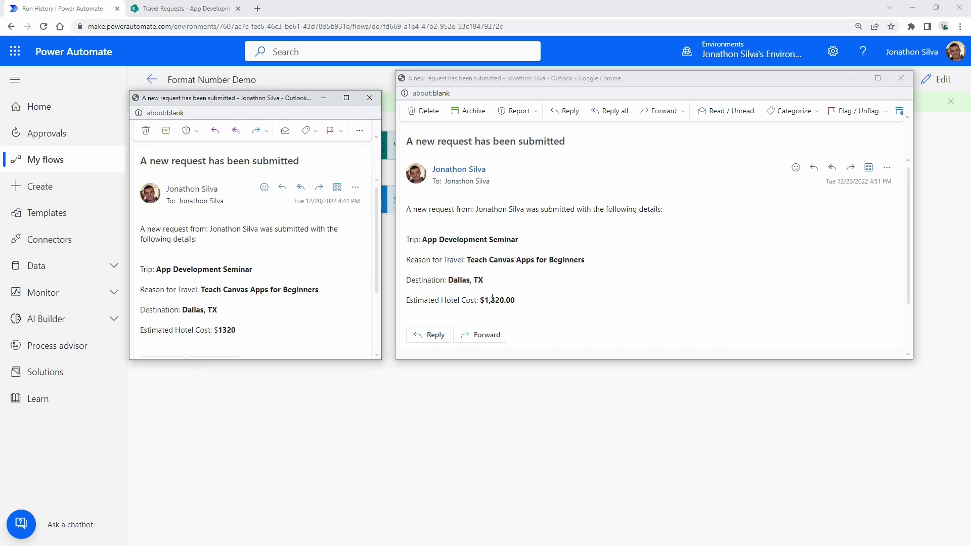
drag(912, 223, 696, 225)
drag(515, 301, 485, 303)
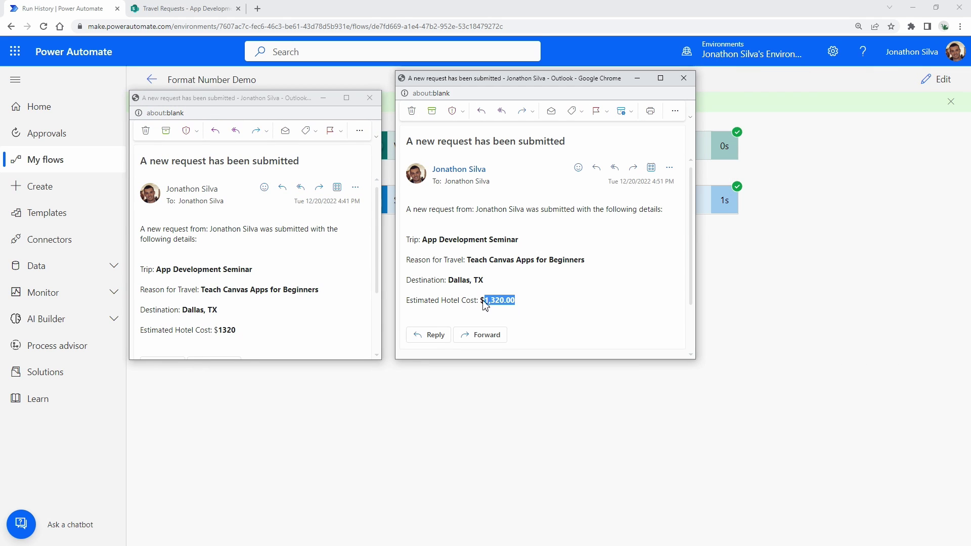
click(568, 298)
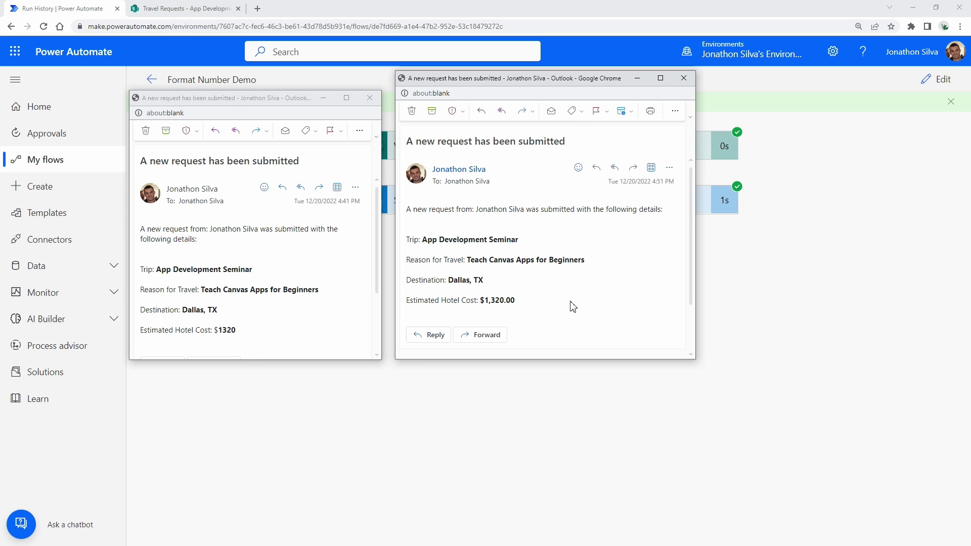